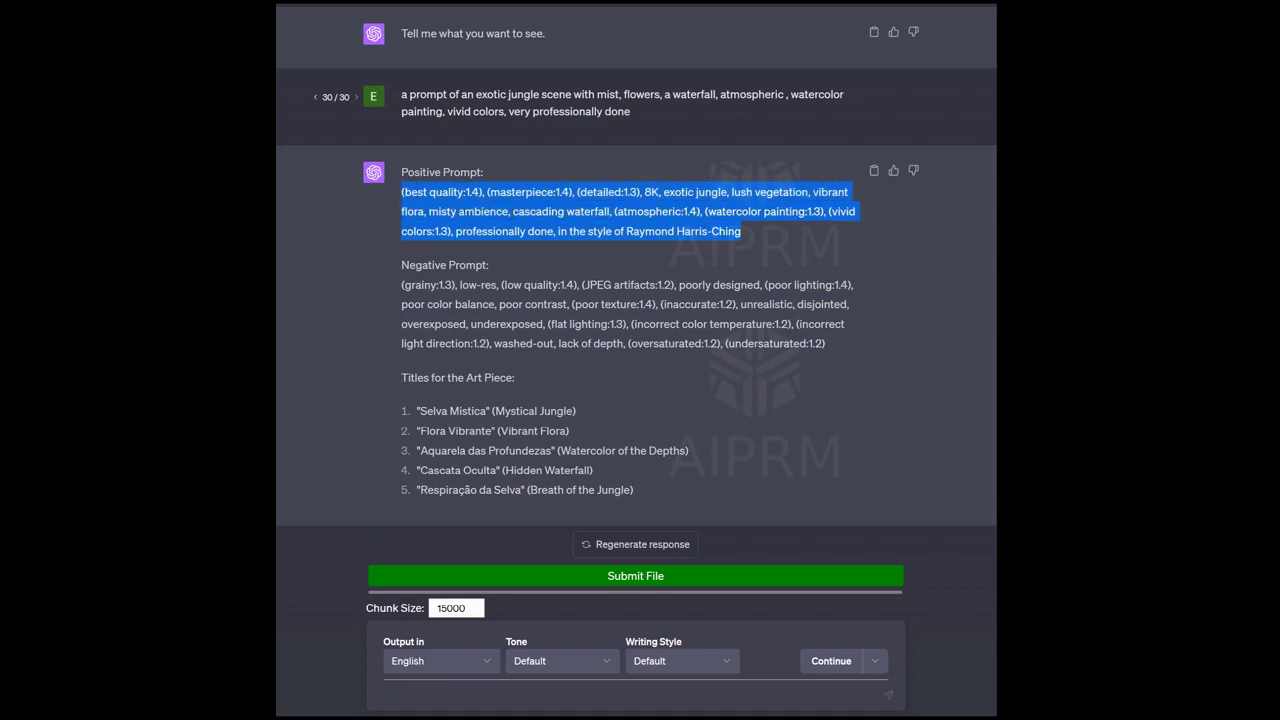
Begin the ChatGPT request with "prompt for a very surreal jungle scene with a waterfall and flowers".
left_click_drag(401, 377, 633, 490)
left_click(378, 694)
type("prompt for a very sureal")
key("BackSpace")
key("BackSpace")
key("BackSpace")
key("BackSpace")
type("real")
type(" jungle scene")
type(" with")
type(" a waterfall")
type(" and flowers")
Complete the request with ", atmospheric and misty, ancient ruins with a sunset cloudy sky" and send it.
type(", atmospheri")
type("c and misty")
type(",")
type(" and")
type("ient ruins")
type(" with")
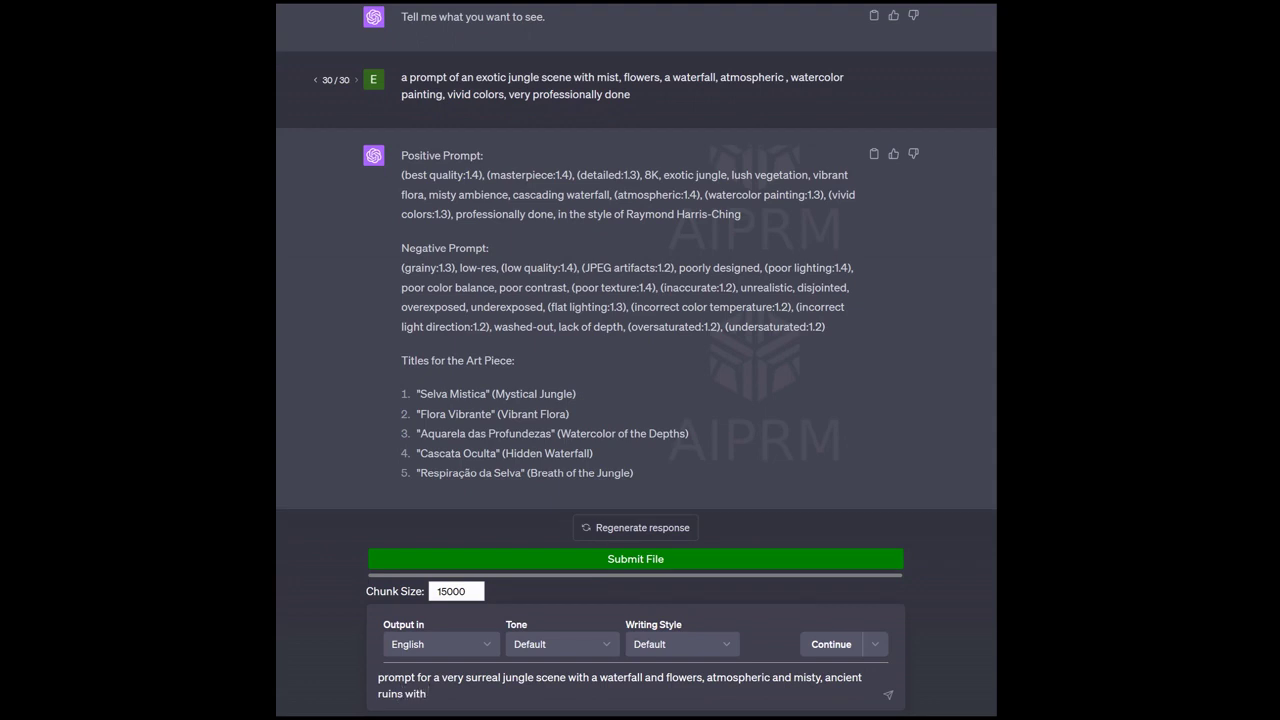
type(" a sunsen cloudy scky")
key("BackSpace")
key("BackSpace")
key("BackSpace")
type("ky")
key("Return")
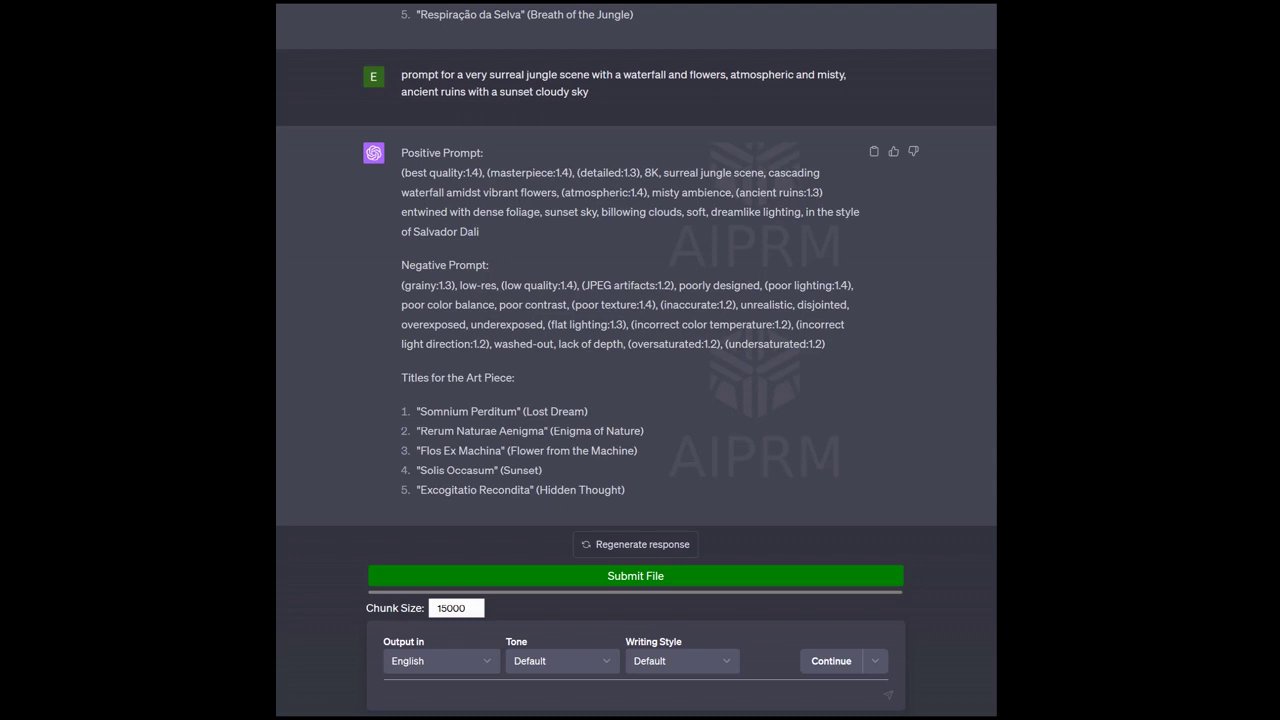
Copy the jungle positive prompt, without its artist style ending, into the main prompt in Stable Diffusion.
left_click_drag(802, 212, 401, 172)
right_click(440, 172)
left_click(470, 190)
key("alt+Tab")
right_click(443, 301)
left_click(482, 423)
Copy the jungle scene's negative prompt from ChatGPT into Stable Diffusion's negative prompt.
key("alt+Tab")
left_click_drag(826, 344, 401, 285)
right_click(505, 321)
left_click(543, 333)
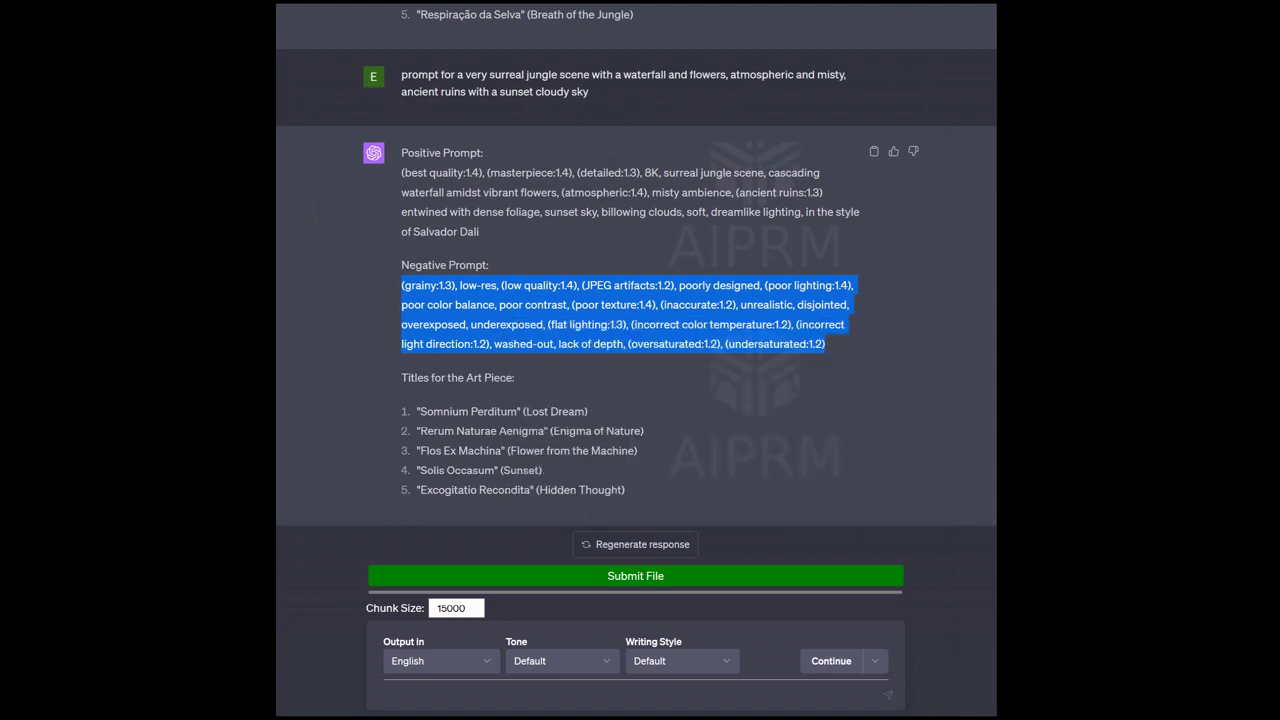
key("alt+Tab")
right_click(416, 398)
left_click(430, 194)
Set the sampling steps to 20 and the image width to 1024.
double_click(552, 515)
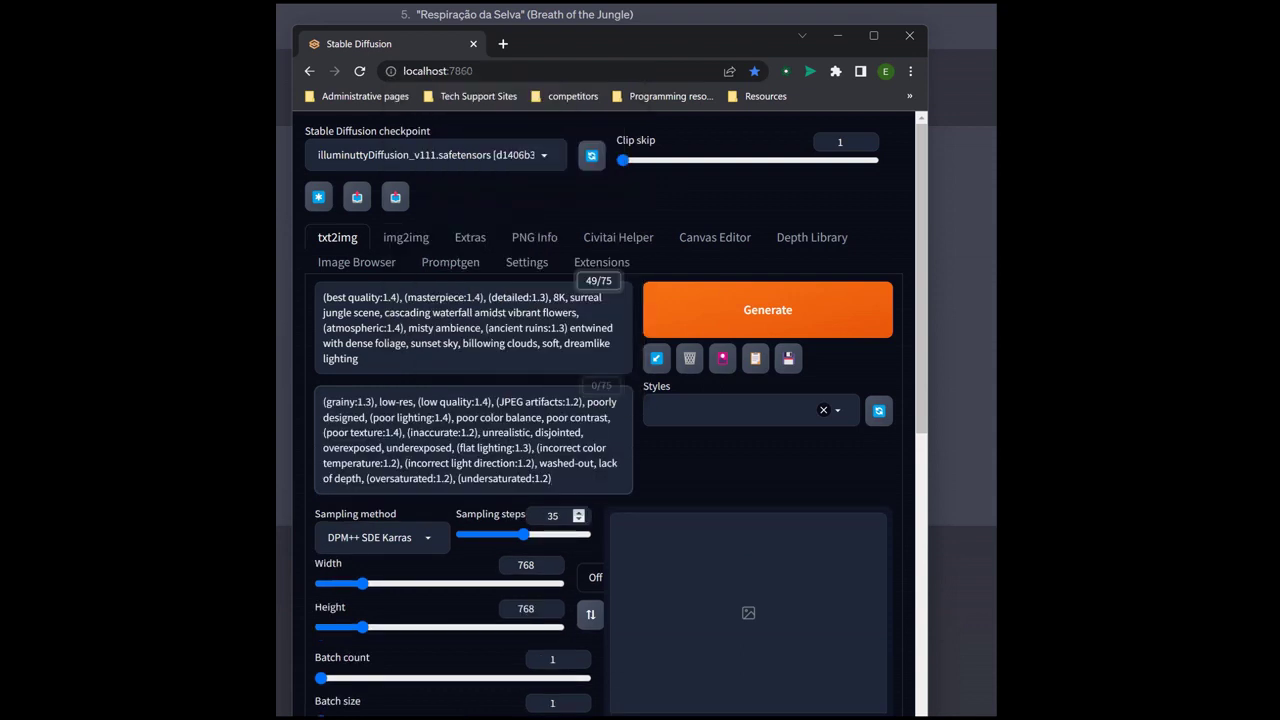
type("20")
scroll(600, 410, "down", 2)
scroll(527, 409, "up", 1)
double_click(527, 409)
type("1200")
key("BackSpace")
key("BackSpace")
key("BackSpace")
key("BackSpace")
type("1024")
Generate the jungle scene with a batch size of 2 and view the resulting images enlarged.
left_click_drag(320, 565, 409, 565)
key("ctrl+Return")
left_click(646, 393)
left_click(750, 460)
key("Right")
key("Escape")
In ChatGPT, start a request with "masterful portrait of an old wizard sitting in his rustic home in front of a fire".
key("alt+Tab")
left_click(378, 693)
type("masterful portrait of an old wizard sitting in")
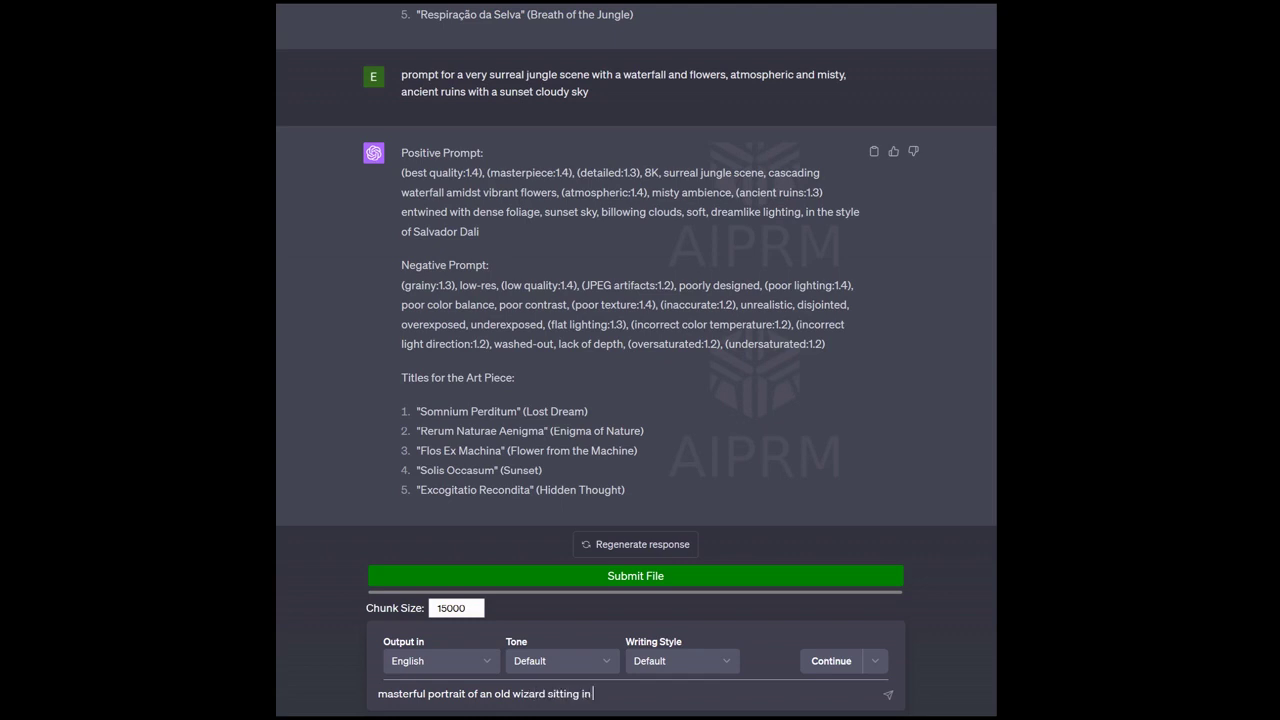
type(" his")
type(" rustic")
type(" home")
type(" in front of a fire")
Finish the wizard request with ", ethereal, magical and dark high contrast shadows with warm vivid colors" and send it.
type(", etherea")
type("l, ")
type("magical")
type(" and")
type(" dark high cont")
type("rast")
type(" shadows")
type(" with warm")
type(" vivid colors")
key("Return")
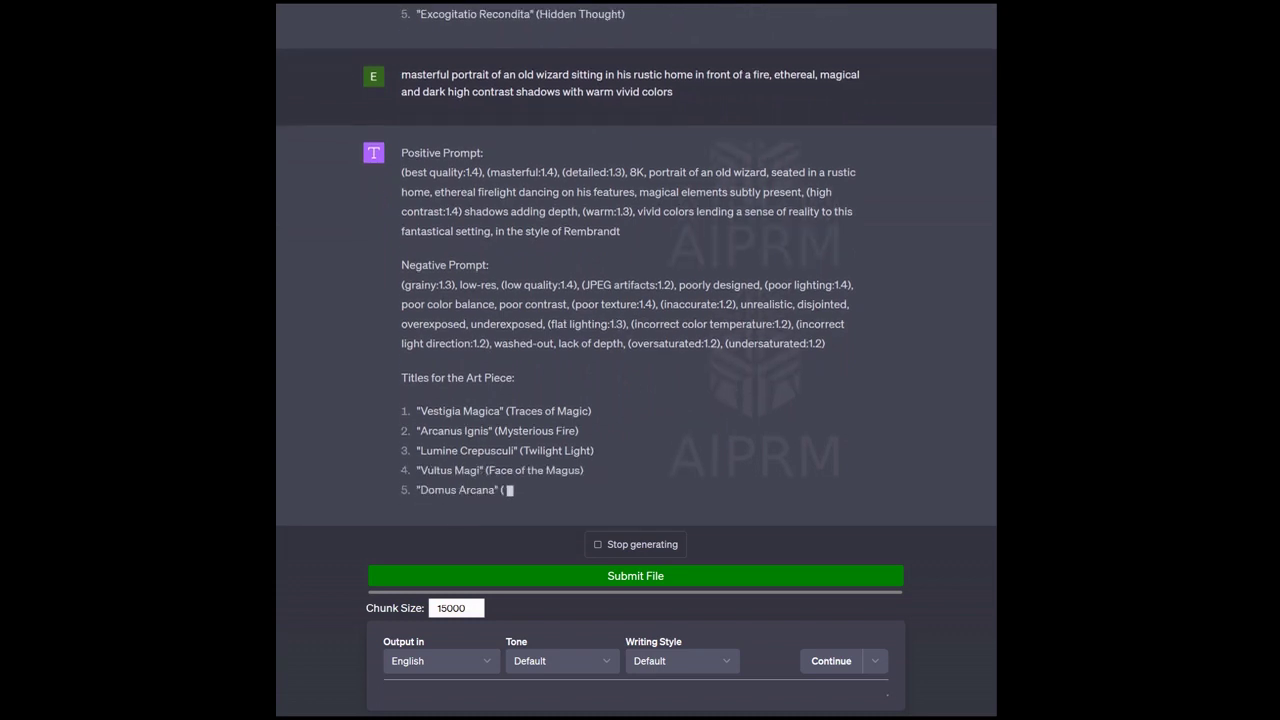
Replace the main prompt in Stable Diffusion with the wizard positive prompt from ChatGPT.
left_click_drag(457, 191, 402, 172)
right_click(421, 175)
left_click(440, 191)
key("alt+Tab")
key("ctrl+a")
key("ctrl+v")
Try to replace the negative prompt in Stable Diffusion with the one from the wizard response.
key("alt+Tab")
left_click_drag(825, 343, 401, 284)
right_click(606, 322)
key("Escape")
key("alt+Tab")
key("ctrl+a")
Set the image width to 768 and the height to 992.
left_click(526, 408)
type("992")
key("Tab")
key("Tab")
key("shift+Tab")
key("shift+Tab")
type("768")
key("Tab")
key("Tab")
type("992")
Review the checkpoint choices and the generation settings for the wizard portrait.
scroll(600, 420, "up", 2)
scroll(600, 420, "down", 2)
scroll(603, 414, "up", 2)
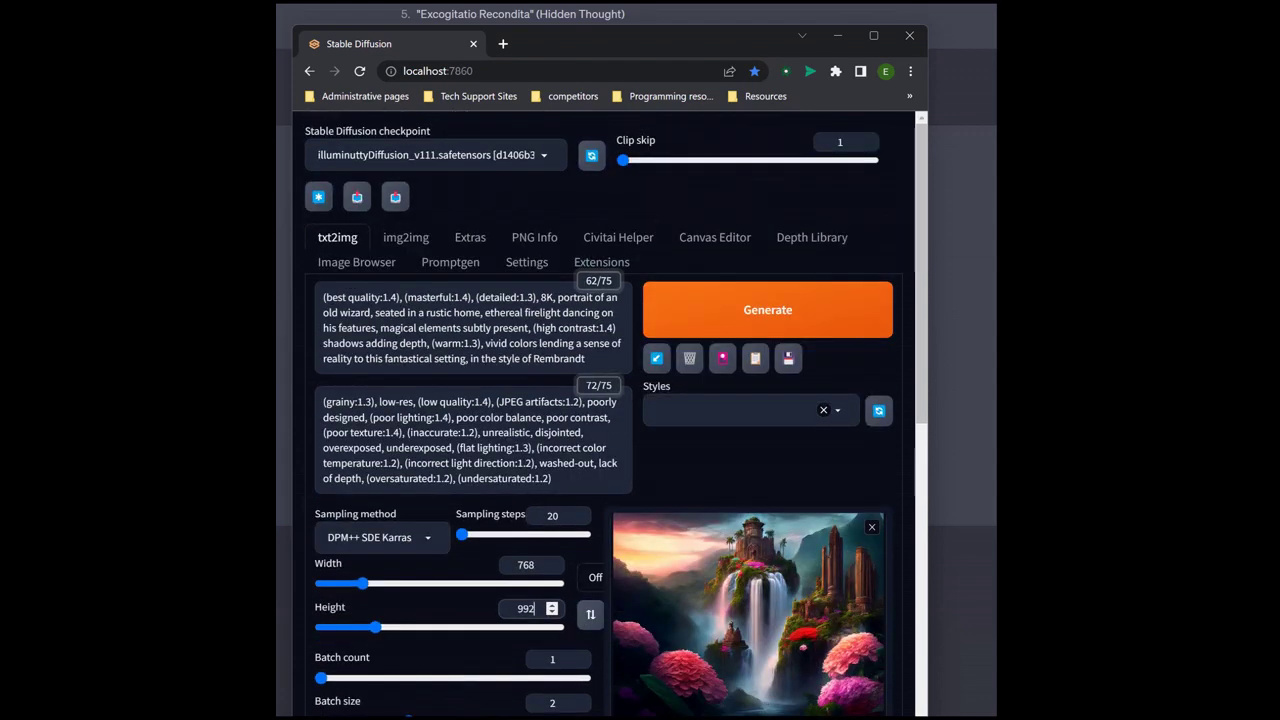
left_click(425, 155)
key("Escape")
scroll(610, 420, "down", 2)
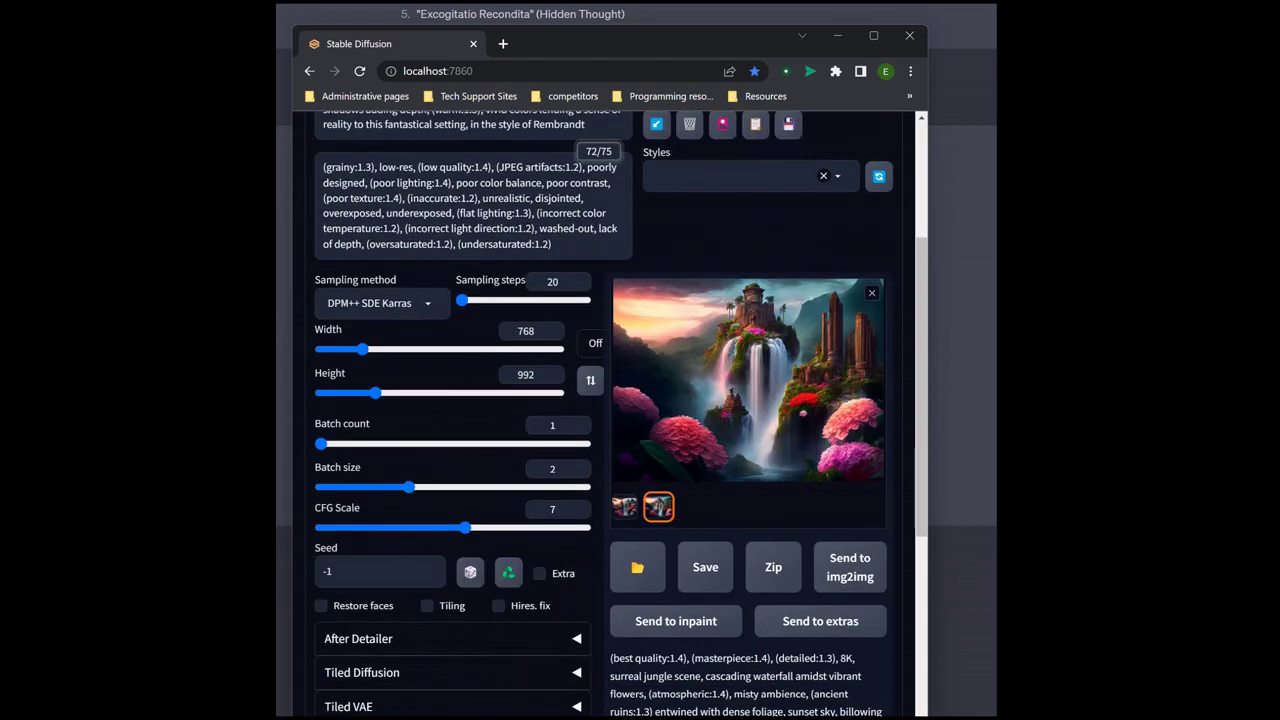
right_click(701, 253)
key("Escape")
scroll(610, 400, "up", 2)
Generate the wizard portraits and view the resulting images enlarged.
key("ctrl+Return")
scroll(610, 400, "down", 2)
scroll(610, 400, "up", 3)
left_click(624, 662)
left_click(748, 535)
left_click(898, 404)
key("Escape")
Switch to ChatGPT and read the five women's portrait prompts with their shared negative prompt.
key("alt+Tab")
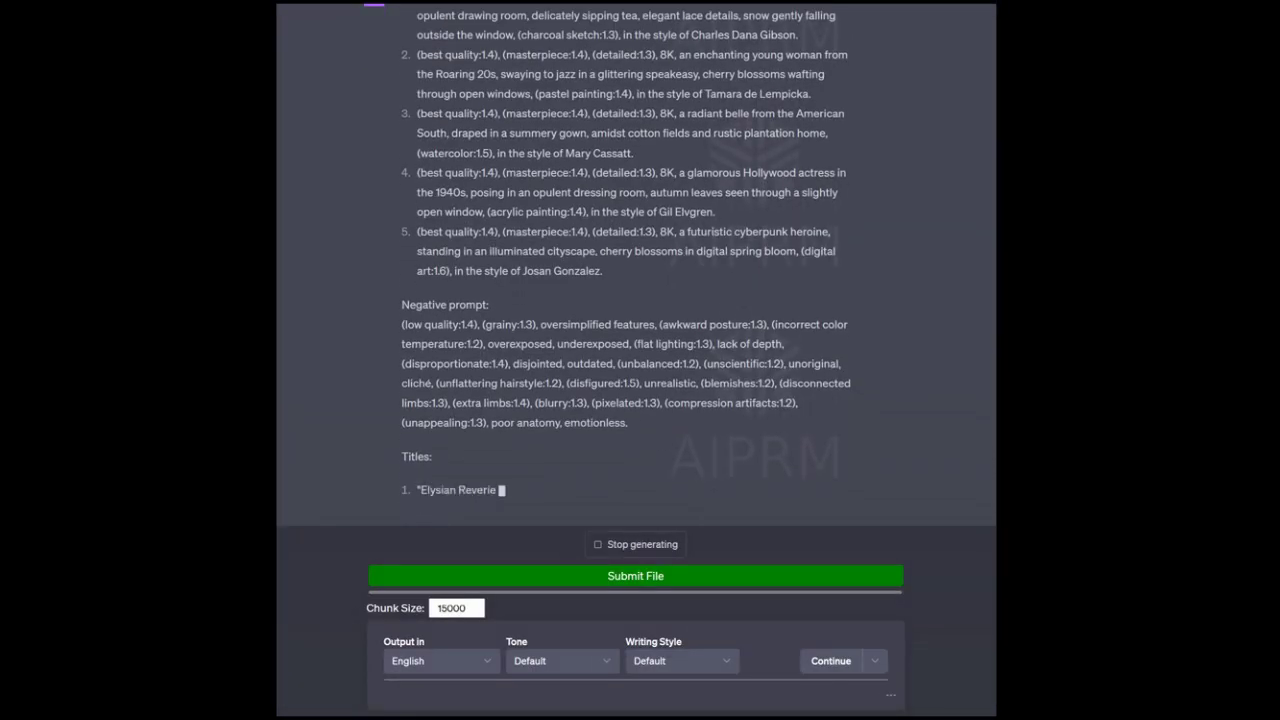
scroll(635, 260, "up", 1)
scroll(636, 266, "up", 4)
scroll(636, 300, "down", 5)
scroll(608, 262, "down", 1)
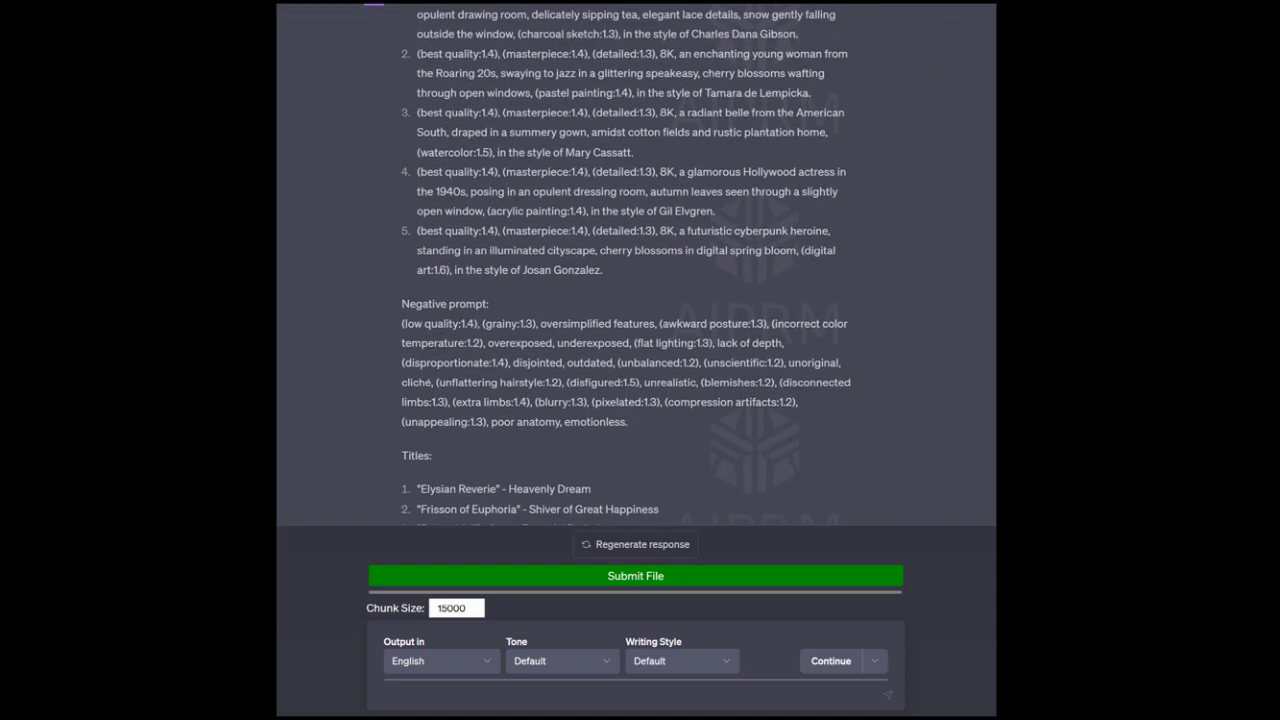
scroll(626, 262, "down", 1)
scroll(626, 262, "up", 1)
Copy the five portrait prompts from ChatGPT into the prompt inputs list of Stable Diffusion's "Prompts from file or textbox" script.
left_click_drag(602, 270, 416, 8)
right_click(437, 6)
left_click(471, 12)
scroll(626, 262, "up", 2)
key("alt+Tab")
key("Return")
right_click(396, 461)
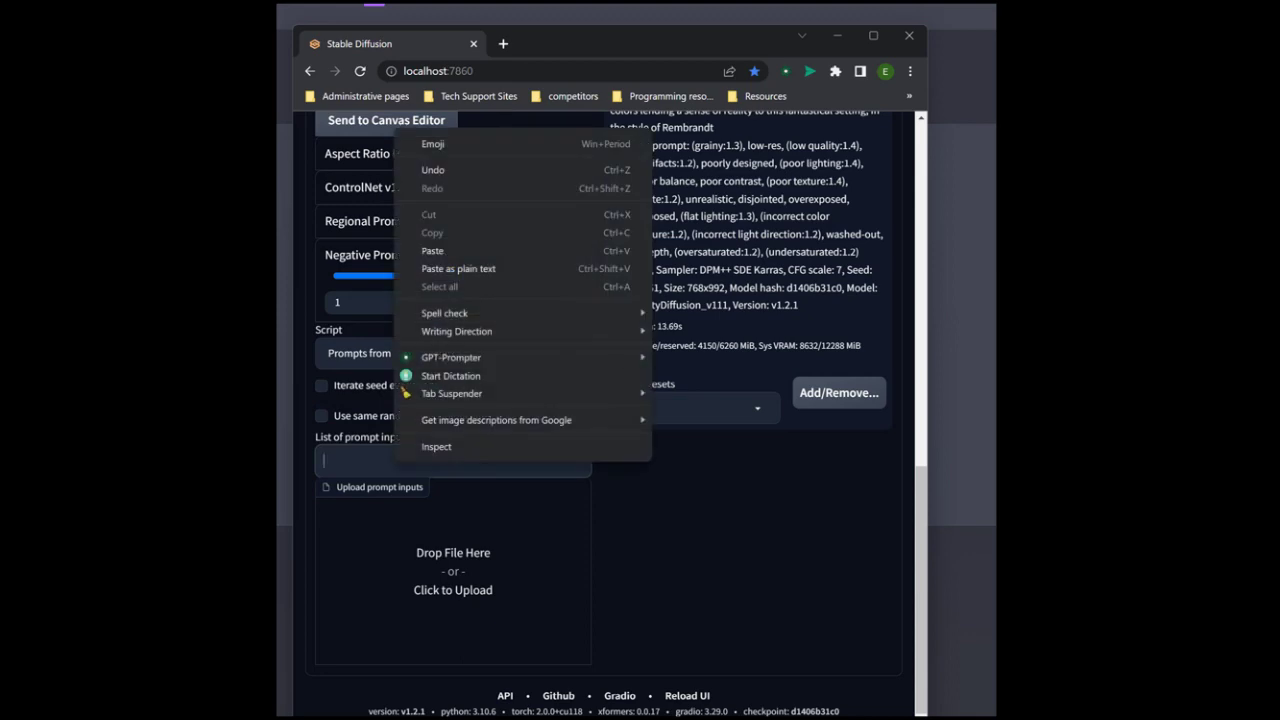
left_click(432, 250)
Copy the shared negative prompt that follows the five portrait prompts in ChatGPT.
scroll(452, 550, "up", 2)
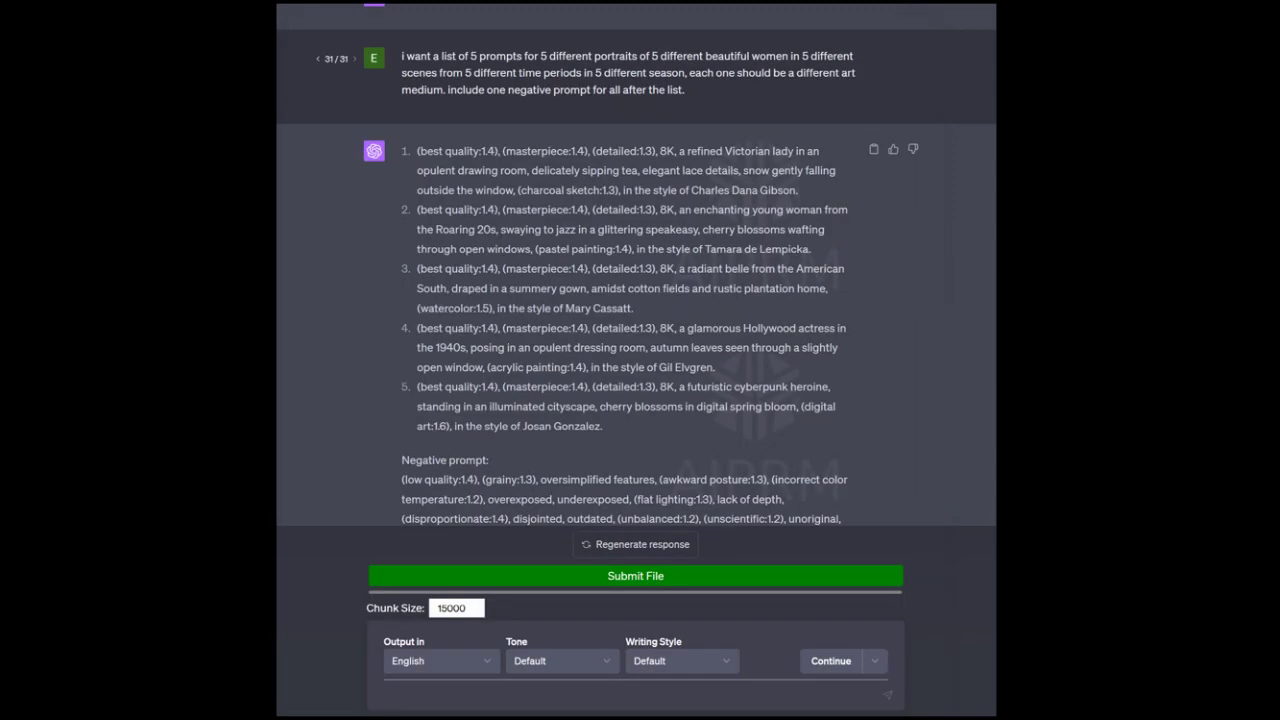
scroll(636, 270, "down", 3)
left_click_drag(628, 421, 402, 323)
right_click(468, 338)
left_click(507, 347)
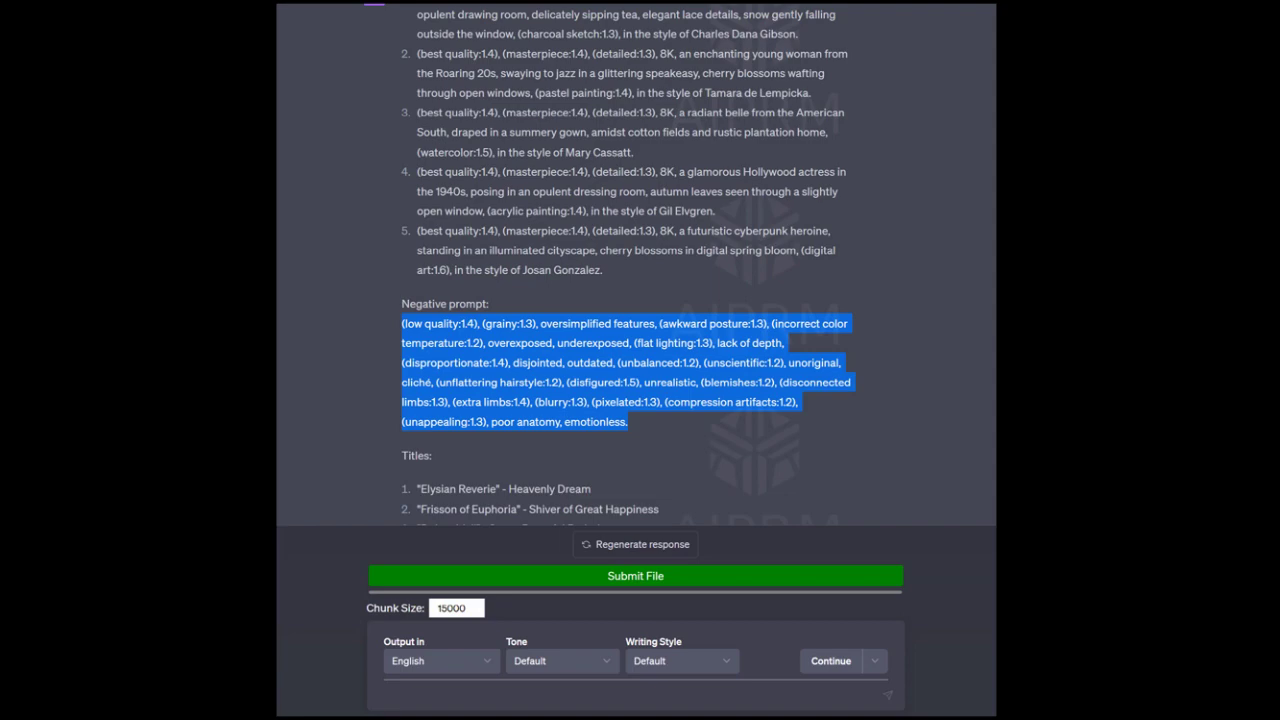
Clear the main prompt in Stable Diffusion and replace the negative prompt with the copied one.
key("alt+Tab")
scroll(610, 410, "up", 9)
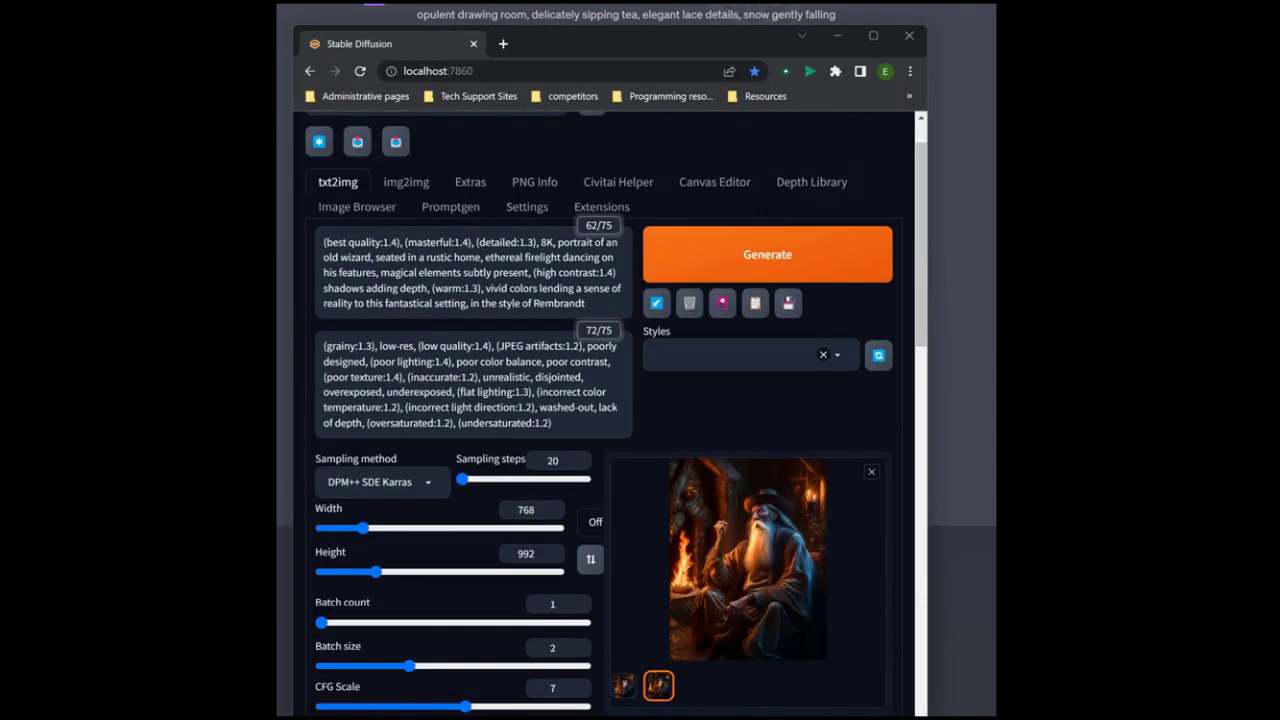
key("ctrl+a")
key("BackSpace")
left_click_drag(552, 396, 340, 335)
key("ctrl+a")
key("ctrl+v")
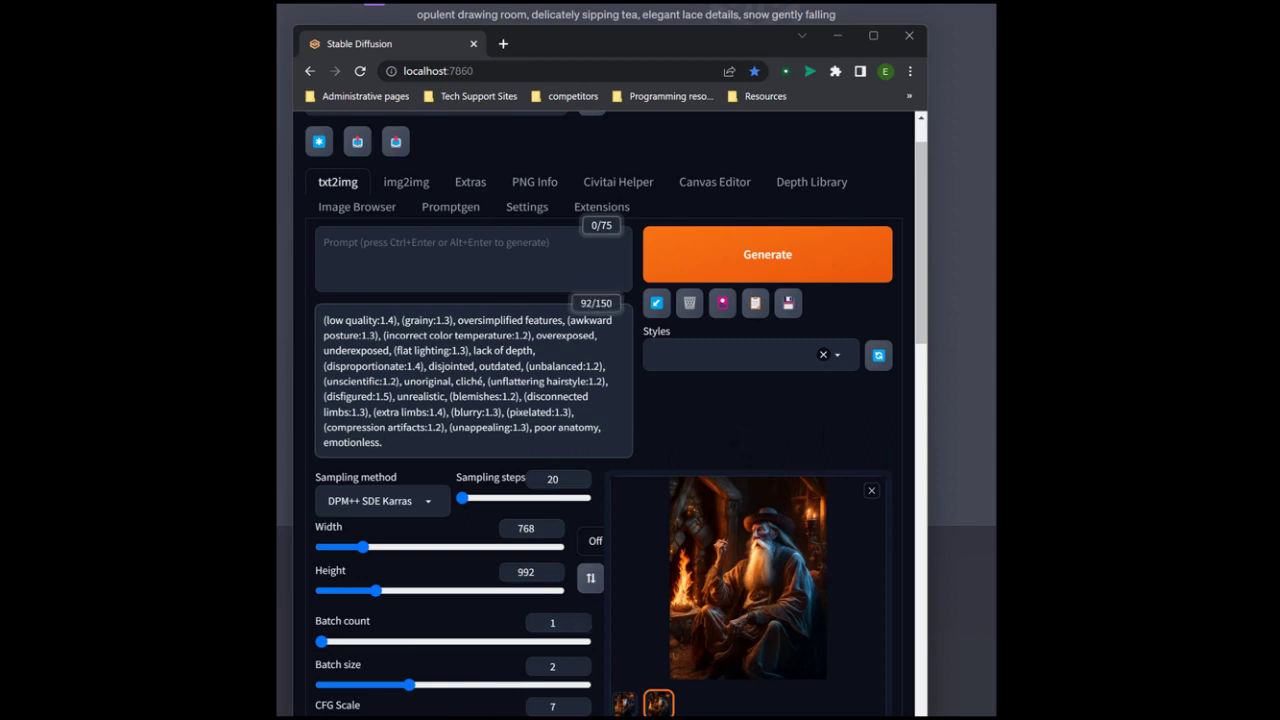
Set the batch size to 1 and generate the portraits from the list of prompts.
left_click_drag(409, 684, 321, 684)
scroll(615, 414, "down", 3)
scroll(615, 414, "down", 5)
scroll(452, 560, "down", 1)
scroll(452, 560, "up", 1)
scroll(615, 414, "up", 10)
left_click(745, 305)
scroll(610, 420, "down", 3)
scroll(565, 385, "down", 6)
scroll(565, 385, "down", 2)
scroll(603, 413, "up", 5)
scroll(603, 413, "up", 1)
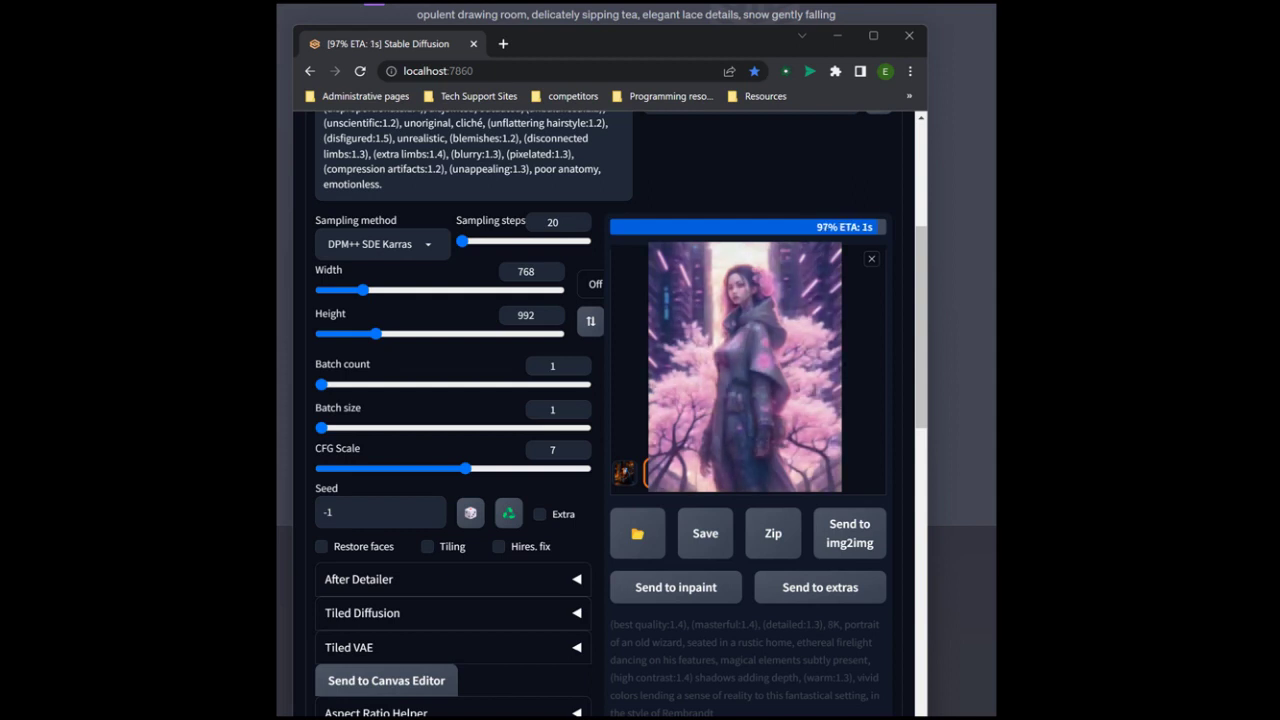
View the generated portraits enlarged and review the list of prompt inputs behind them.
left_click(624, 448)
left_click(748, 320)
left_click(898, 404)
scroll(898, 404, "down", 10)
key("Escape")
scroll(616, 415, "up", 3)
scroll(616, 415, "down", 4)
scroll(616, 415, "up", 5)
scroll(616, 415, "down", 5)
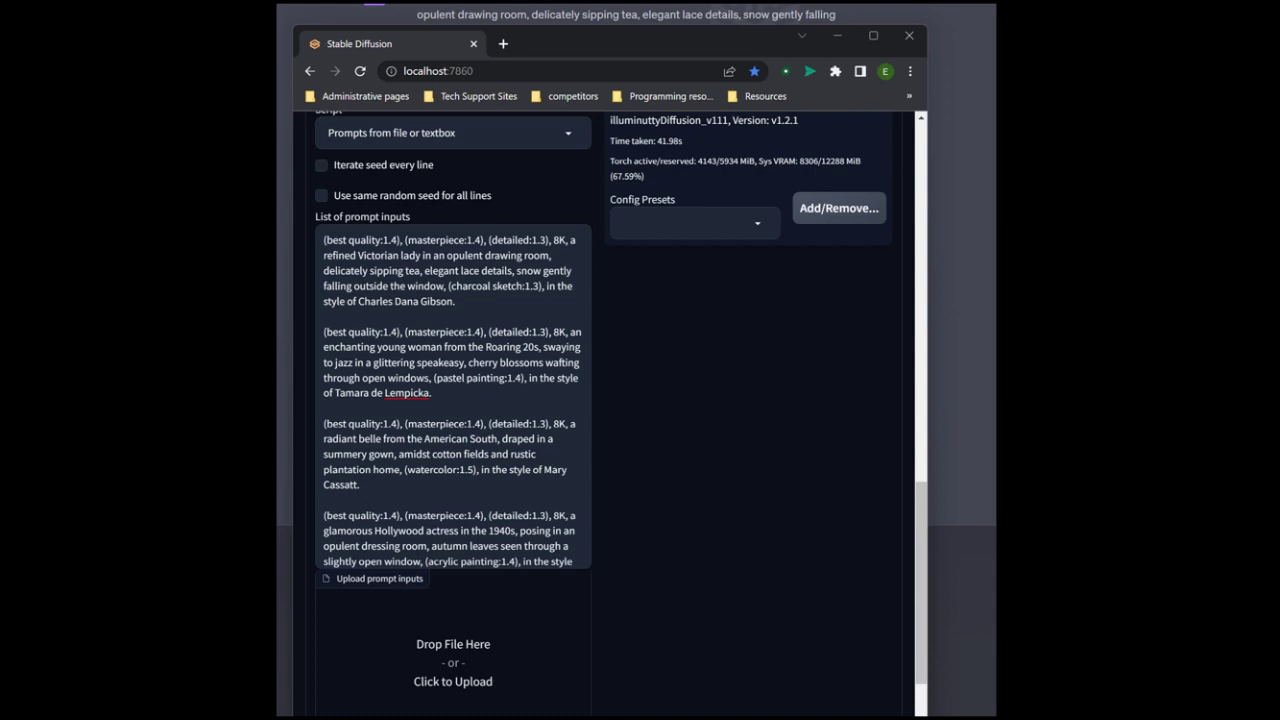
Enlarge the next generated portraits in the gallery and compare them with the remaining entries in the list of prompt inputs.
scroll(616, 415, "up", 10)
left_click(693, 369)
left_click(748, 242)
left_click(898, 404)
key("Escape")
scroll(600, 414, "down", 5)
scroll(452, 628, "down", 1)
scroll(600, 414, "down", 2)
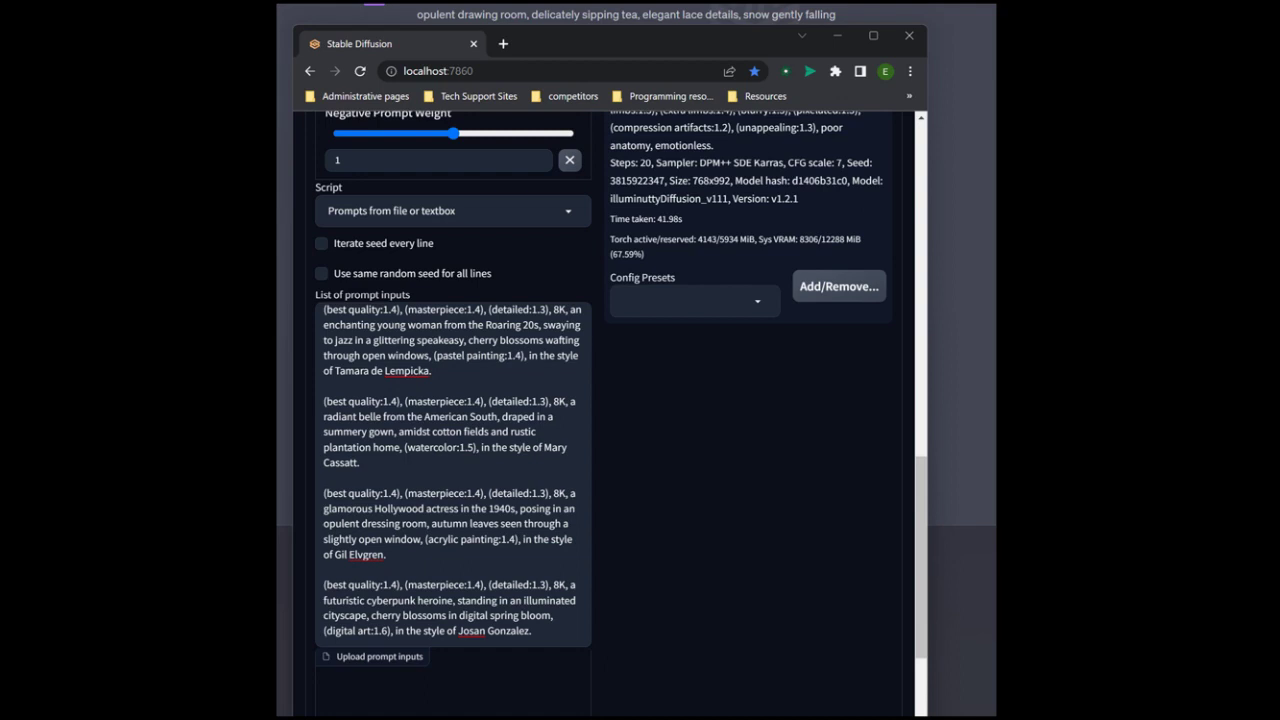
Examine another generated portrait at full size, close the enlarged view, and switch back to the ChatGPT conversation.
scroll(610, 410, "up", 10)
left_click(761, 447)
left_click(748, 320)
scroll(610, 410, "down", 5)
scroll(610, 410, "up", 1)
key("Escape")
key("alt+Tab")
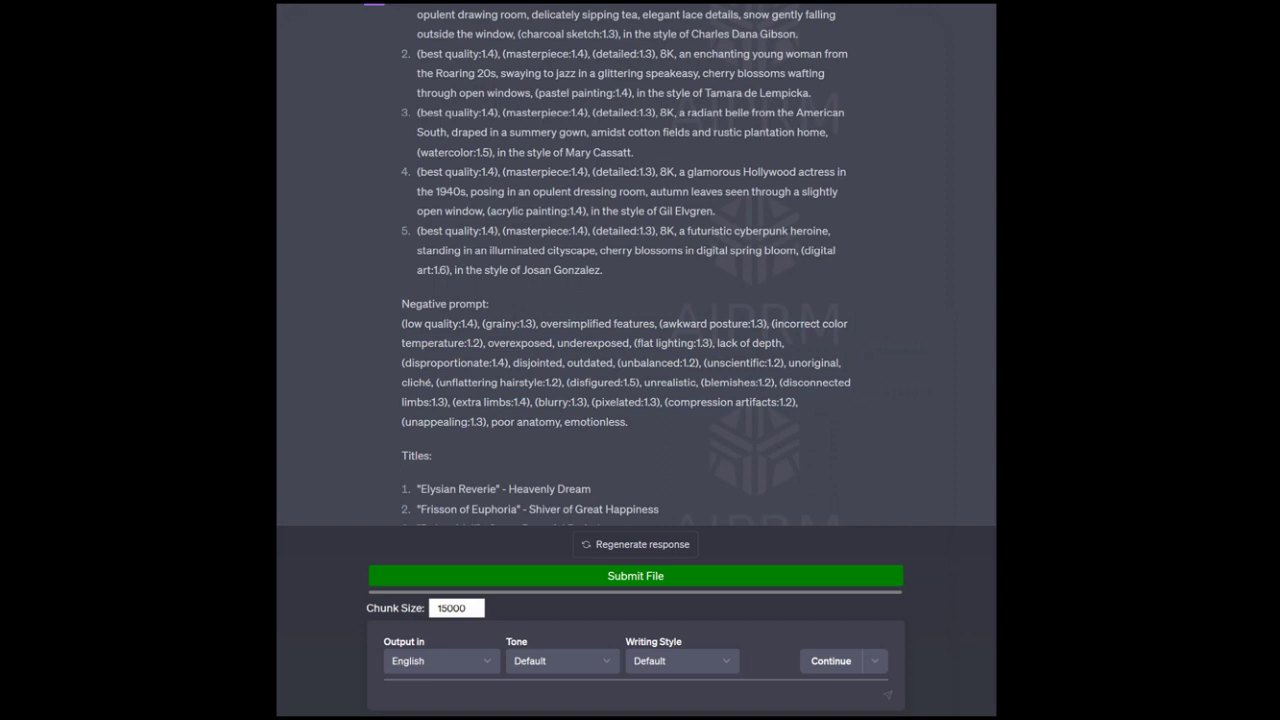